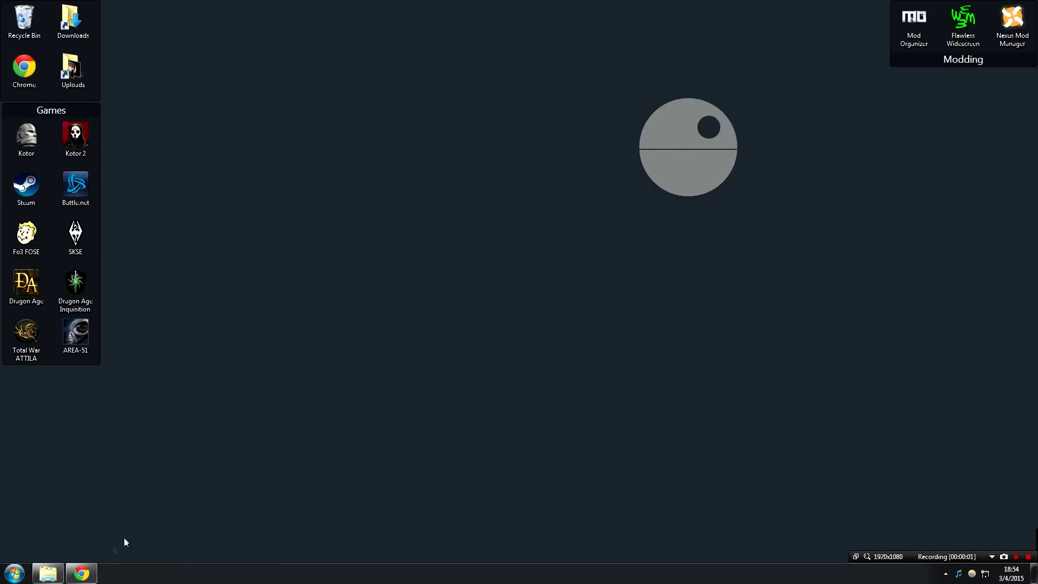
Bring the Chrome window with Disney's KotOR II patch support page to the front
click(82, 573)
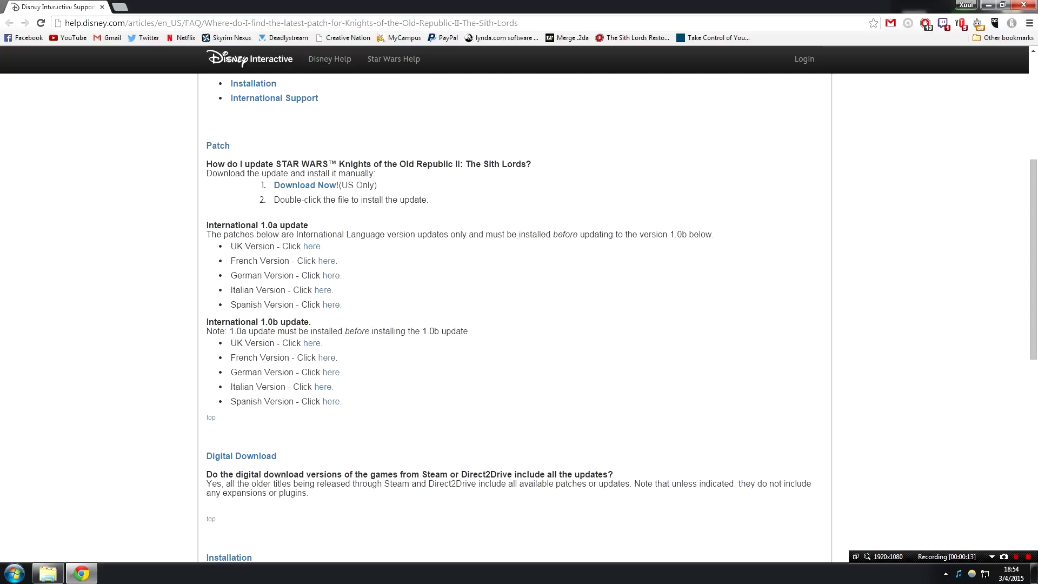
Download the US patch installer from the Disney support page's Patch section
drag(246, 322, 311, 323)
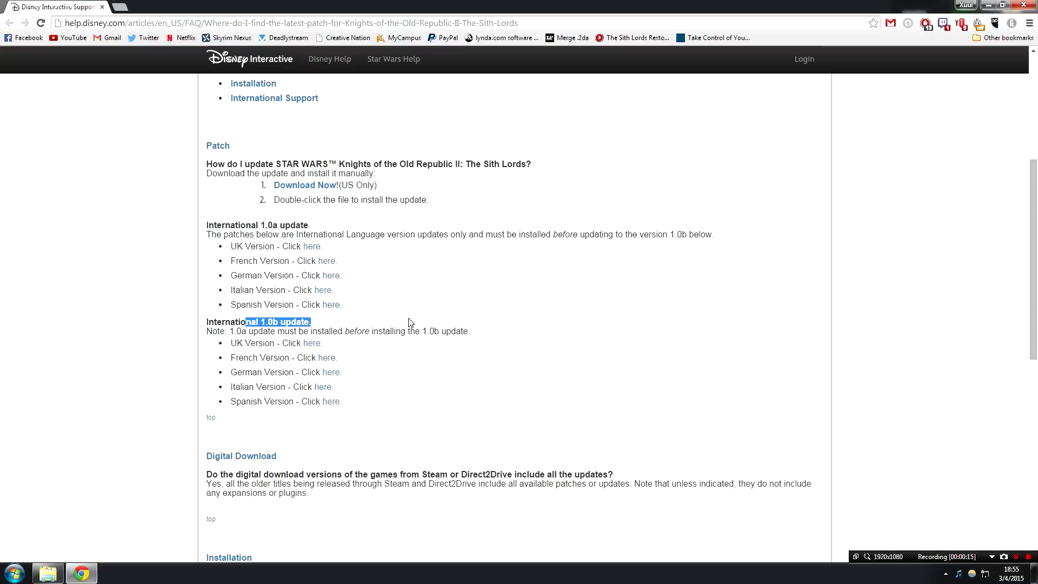
click(422, 184)
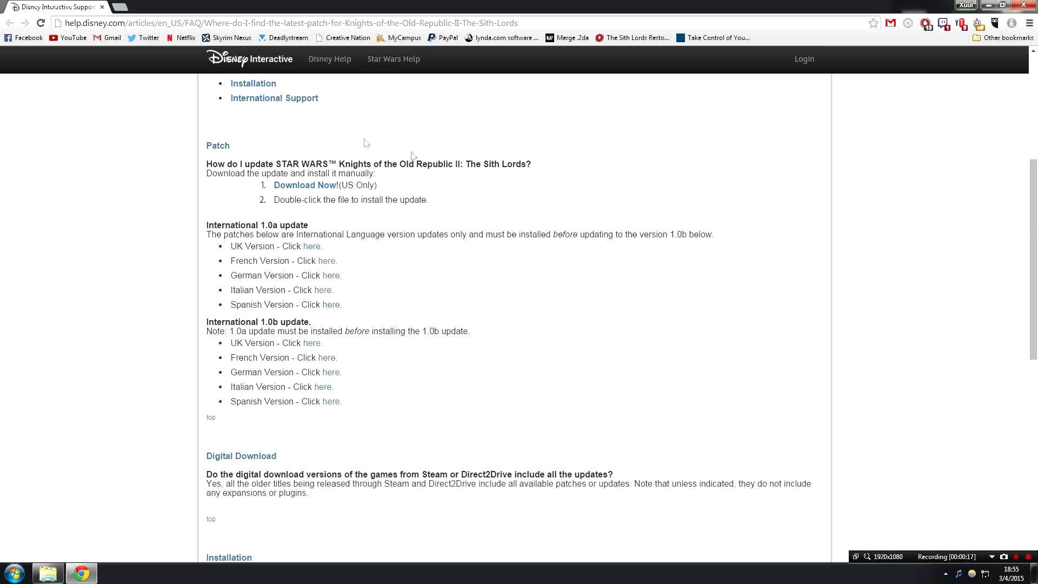
click(314, 186)
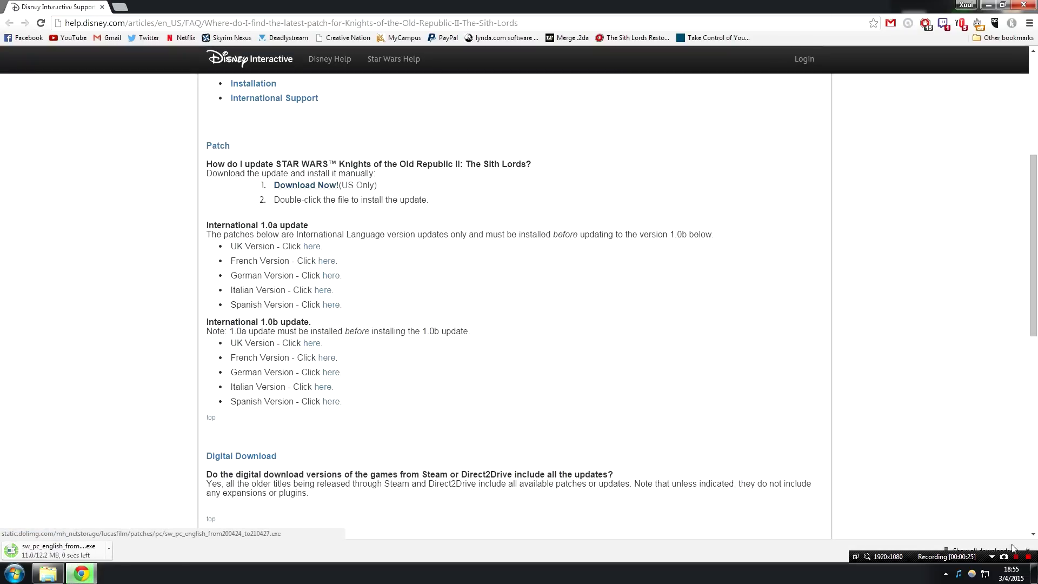
click(1024, 558)
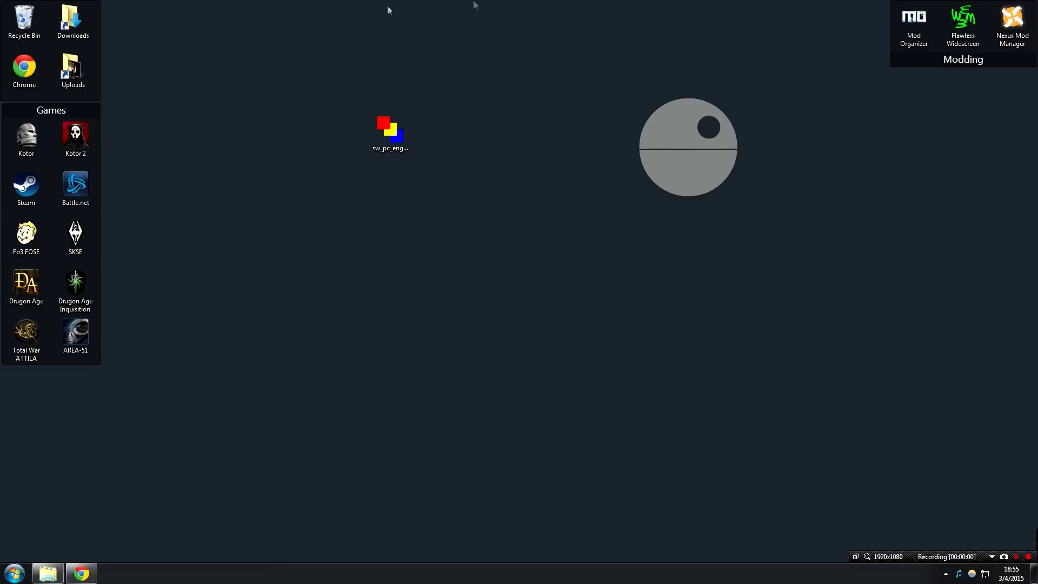
Run the downloaded sw_pc_english patch, past the security warning, to update The Sith Lords to 1.0b
click(390, 122)
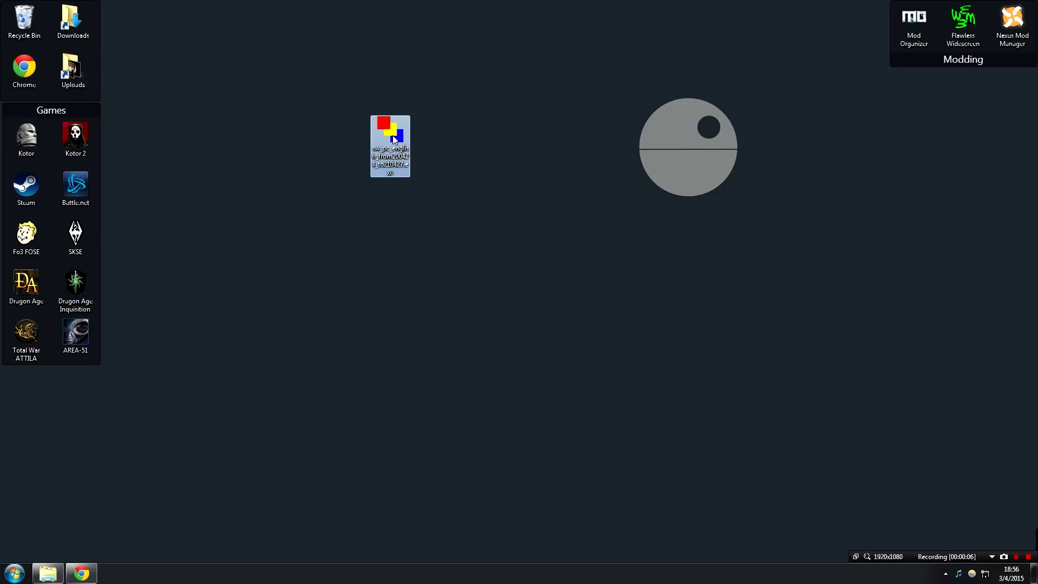
double_click(394, 138)
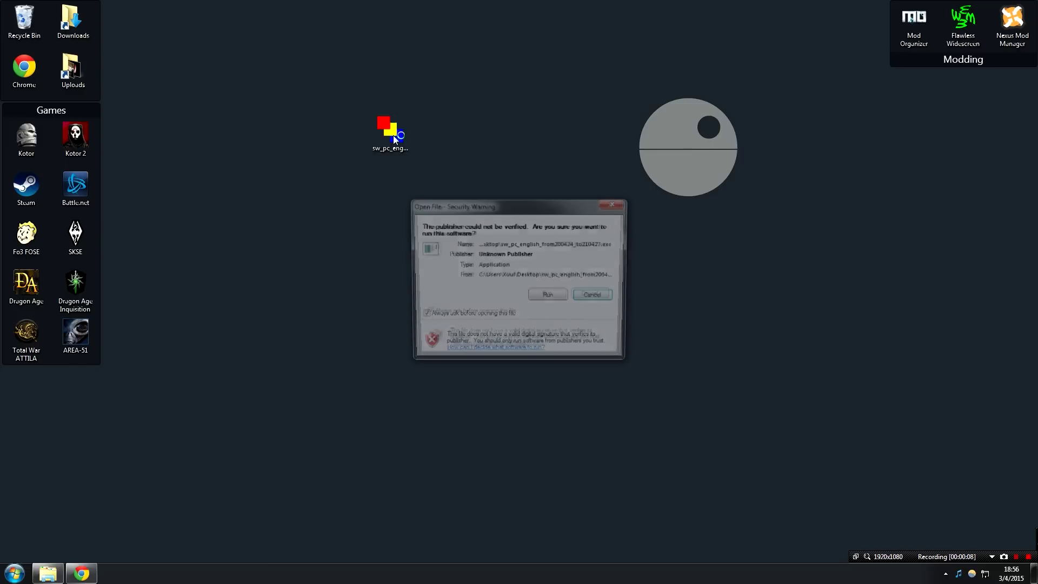
click(552, 297)
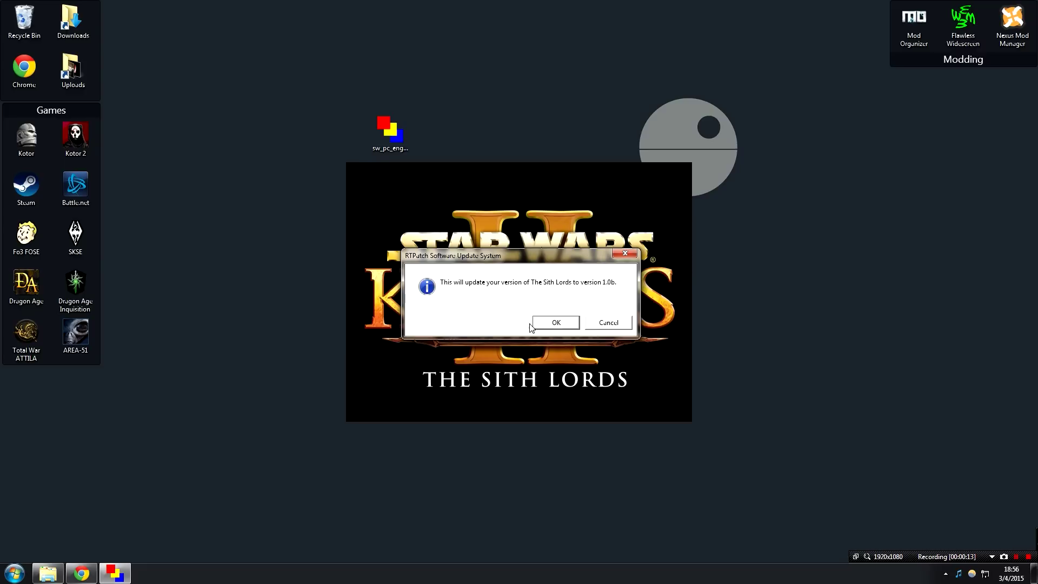
click(555, 324)
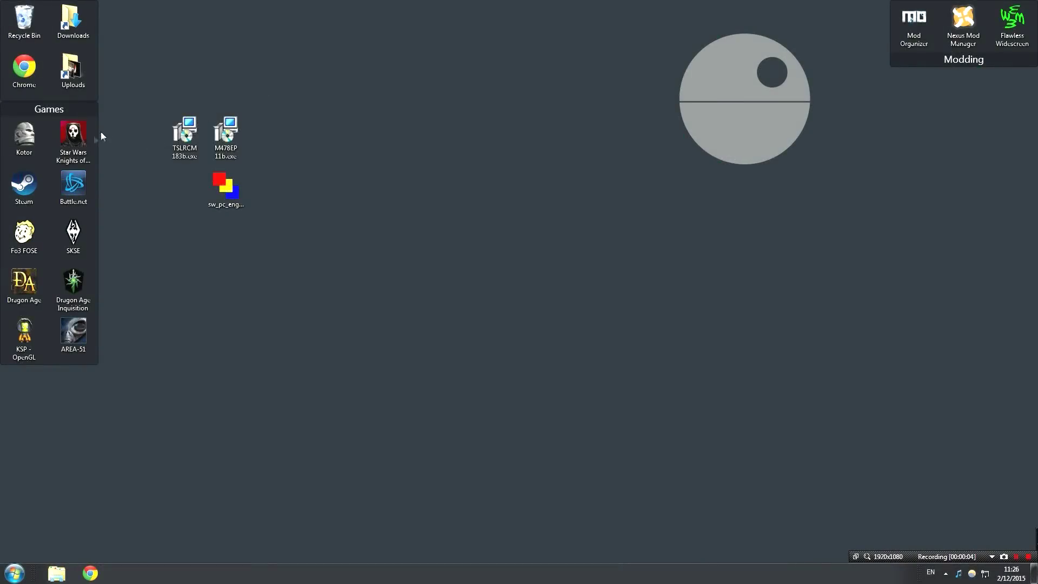
Start the patched game from the Star Wars KotOR II launcher and reach the main menu
double_click(87, 144)
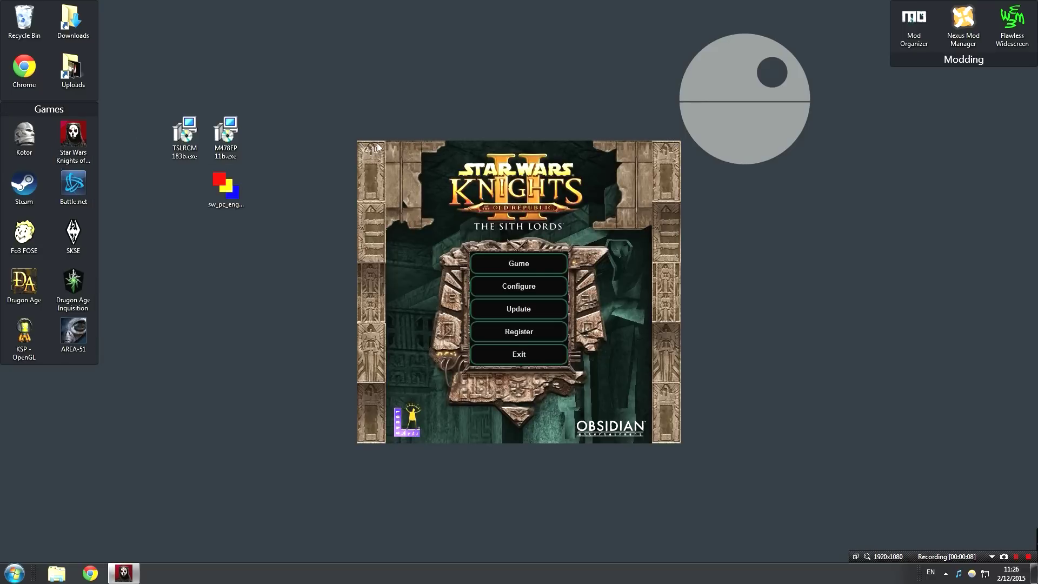
click(543, 261)
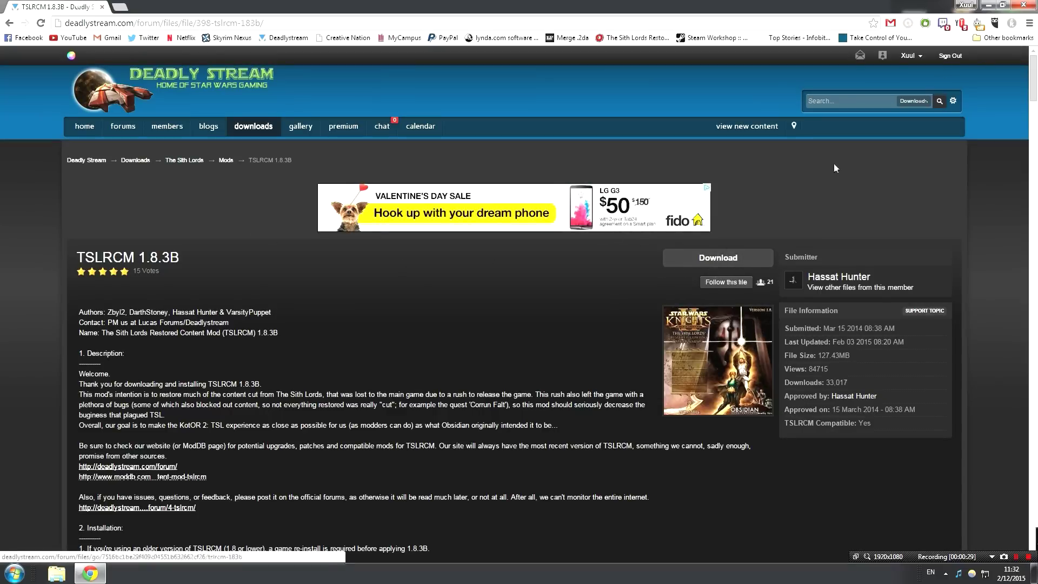
Minimize the Deadly Stream TSLRCM 1.8.3B page so the desktop shows
click(990, 4)
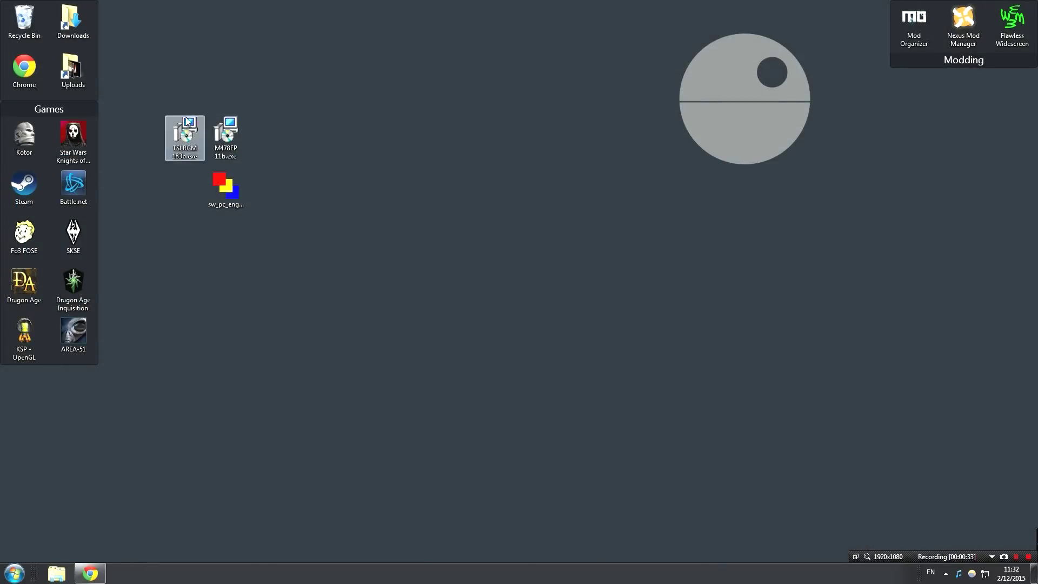
Run TSLRCM 183b.exe past the security warning and accept English as setup language
mouse_move(186, 140)
mouse_down()
mouse_move(427, 202)
mouse_move(185, 139)
mouse_up()
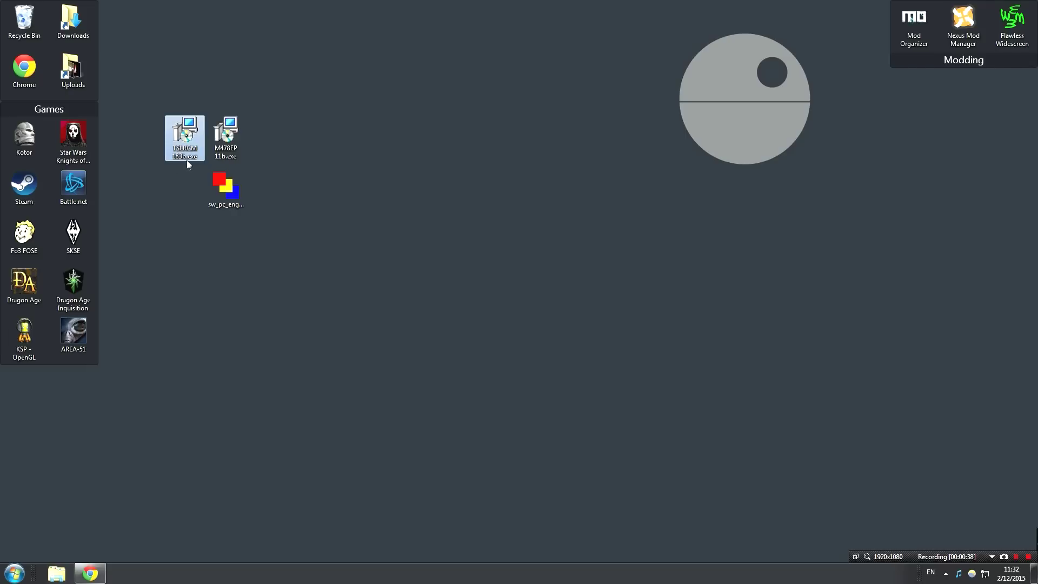
double_click(187, 139)
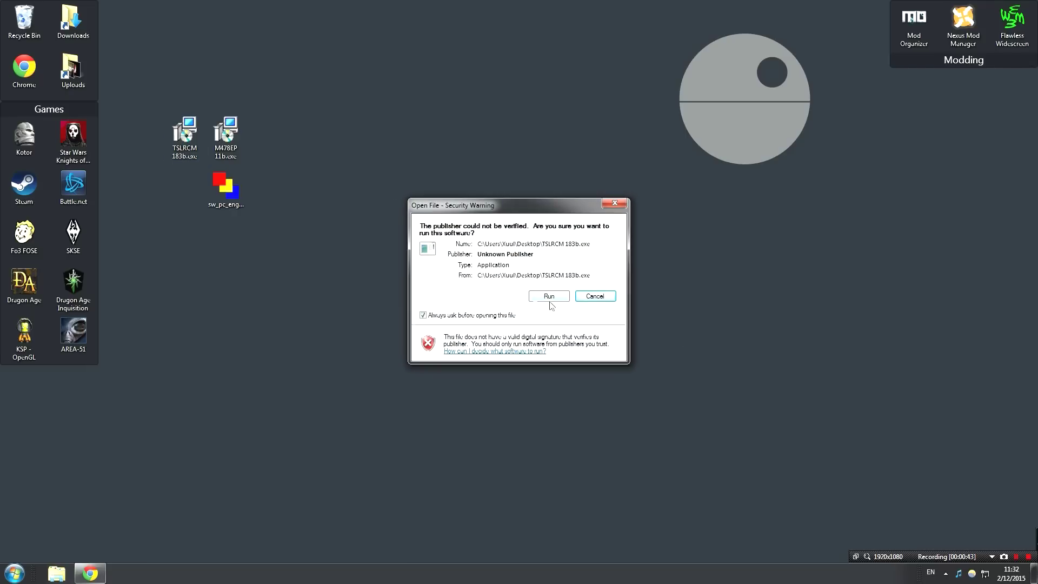
click(554, 301)
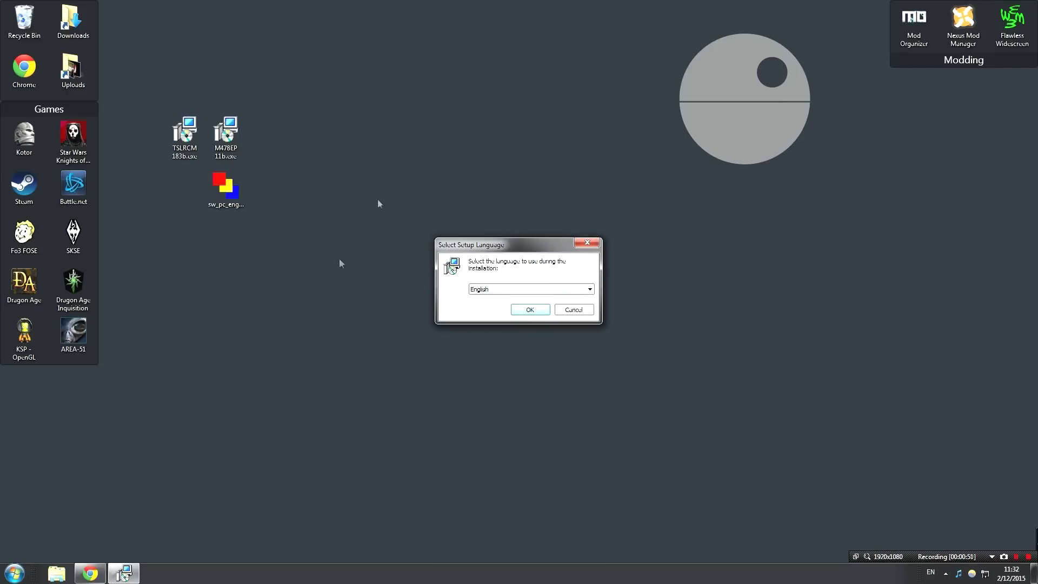
click(530, 317)
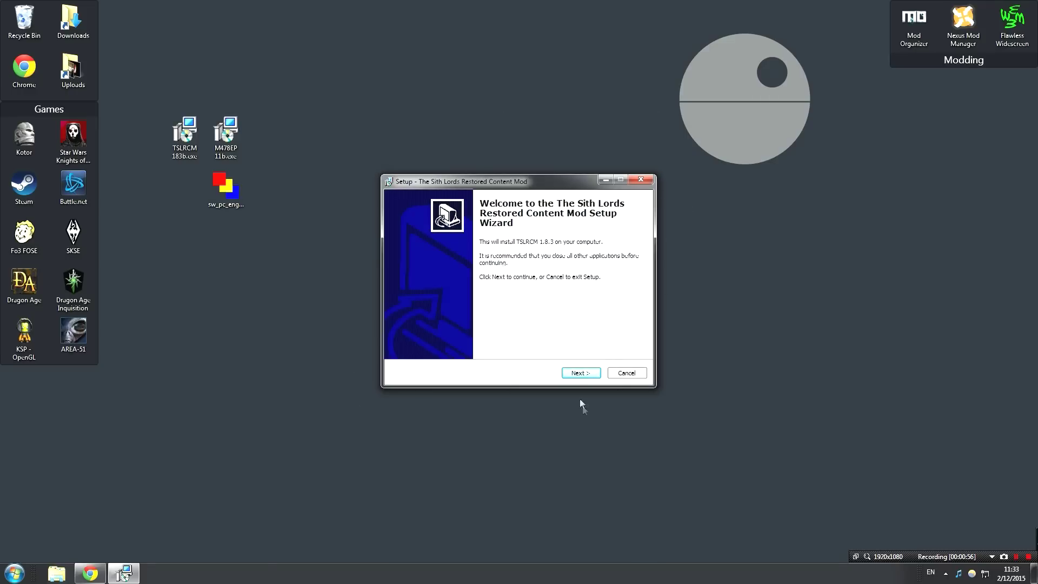
Get past the welcome page and keep C:\Program Files (x86)\LucasArts\SWKotOR2\ as destination
click(584, 375)
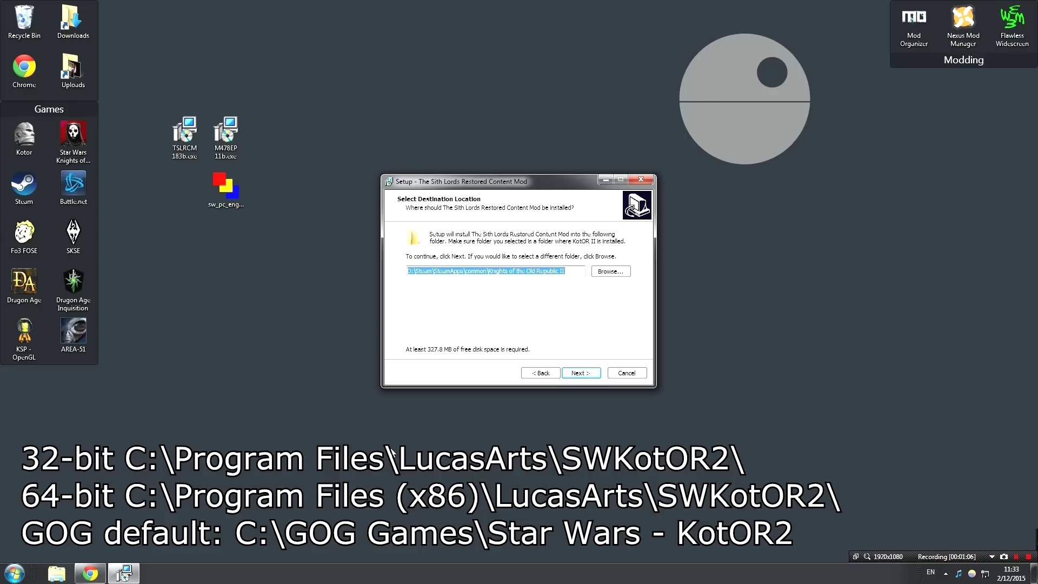
click(1017, 557)
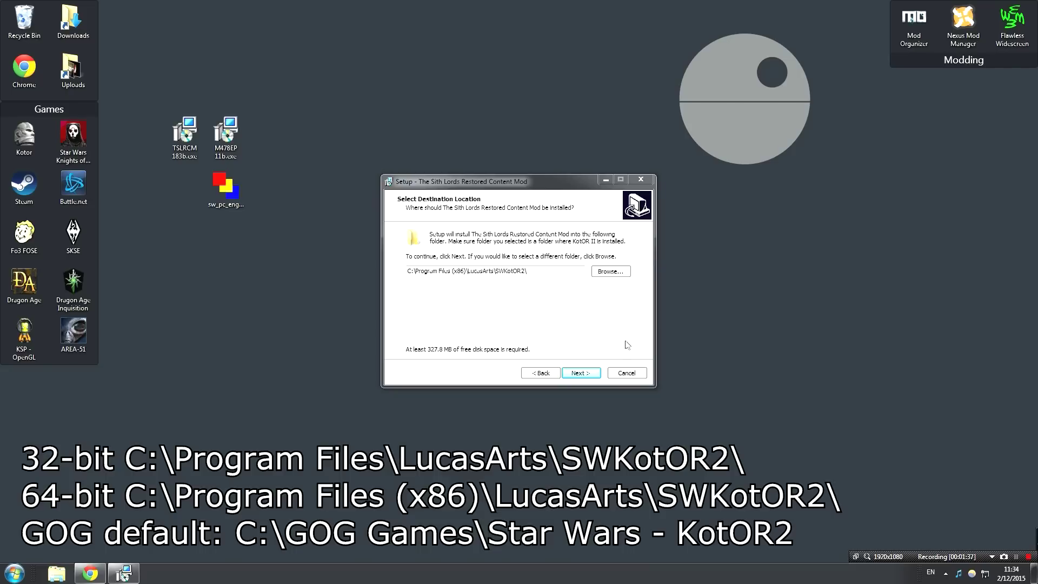
click(589, 375)
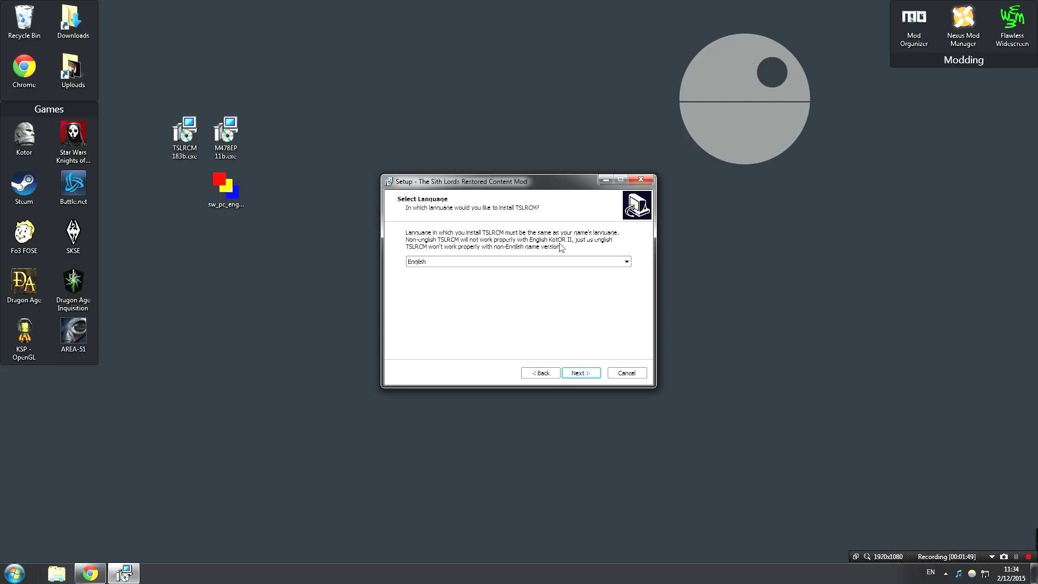
Keep English as install language, install TSLRCM, and finish with View Readme.rtf checked
click(569, 264)
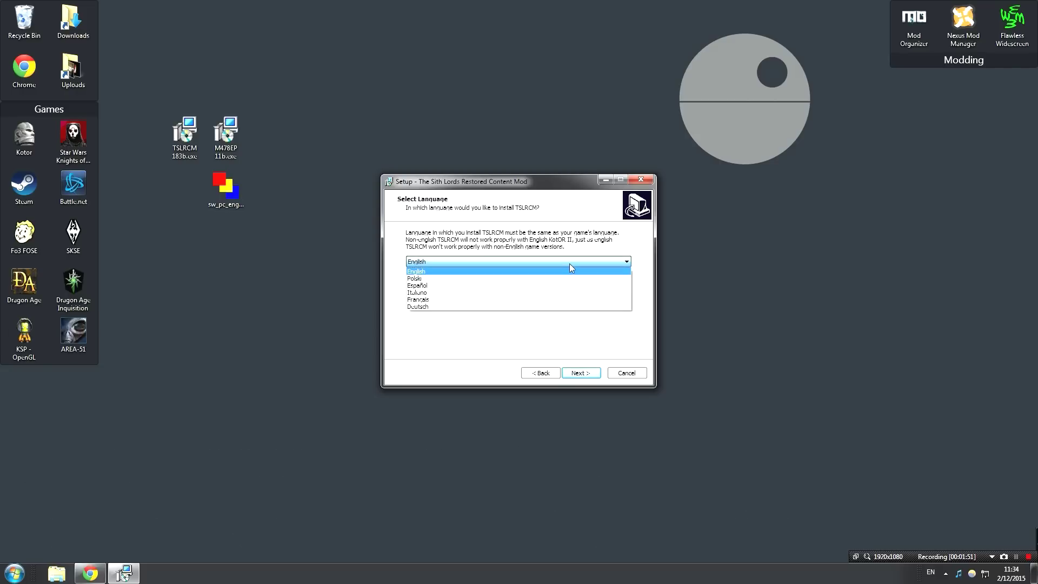
click(570, 264)
click(594, 378)
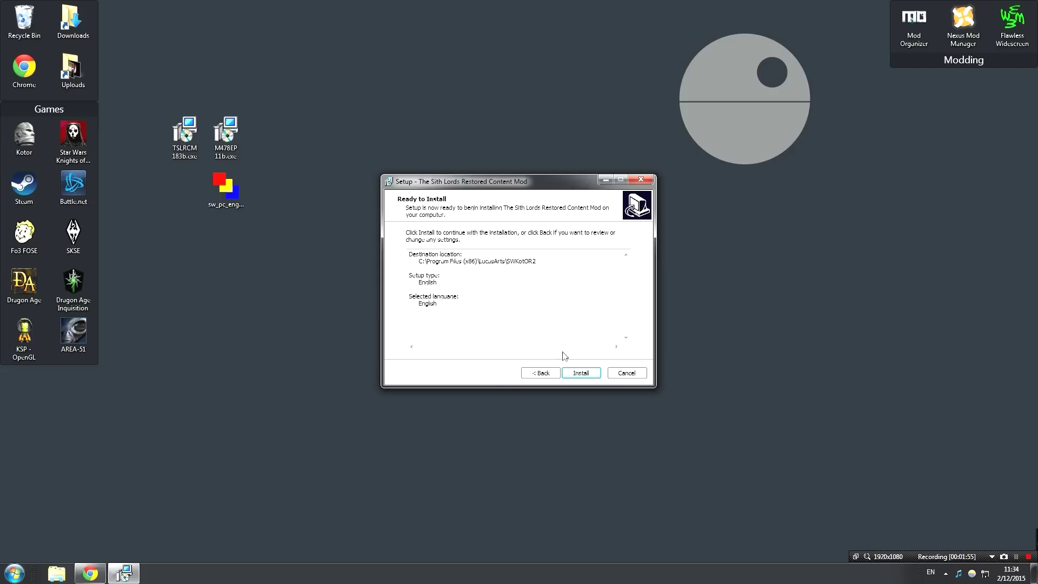
click(587, 373)
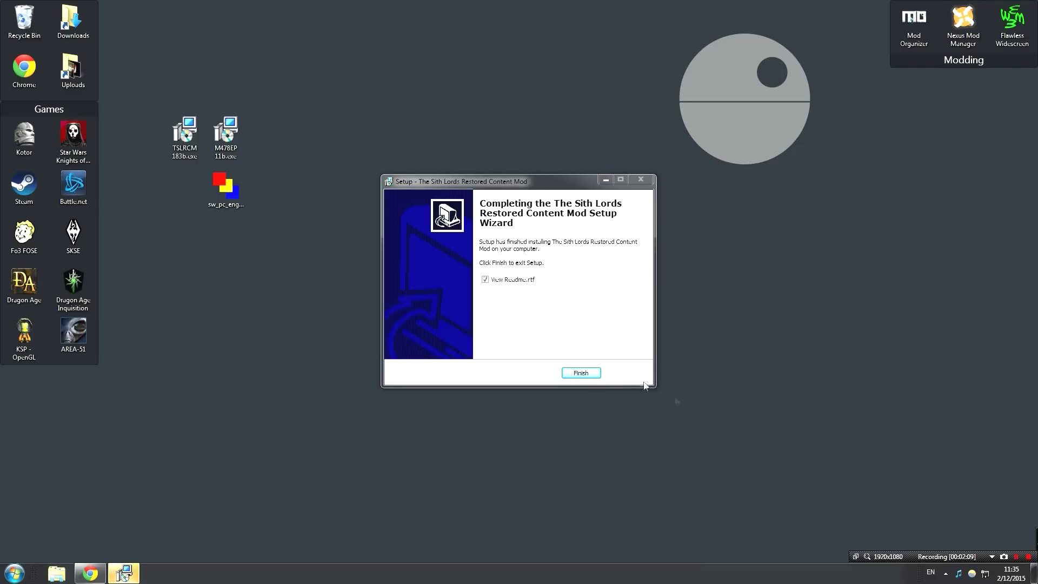
click(575, 373)
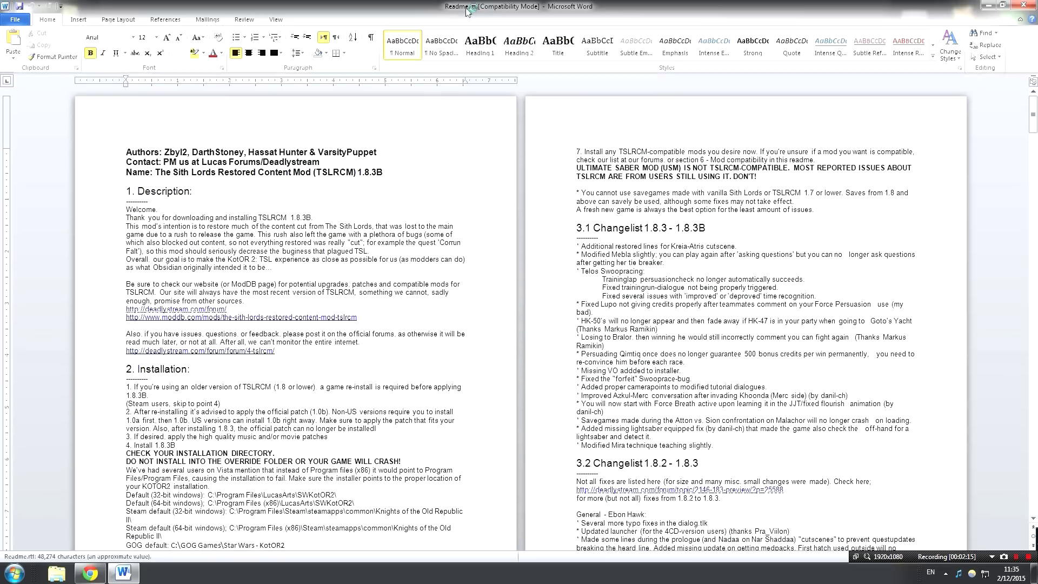
Maximize Readme.rtf in Word and scroll through its changelists, compatibility and FAQ sections
click(468, 6)
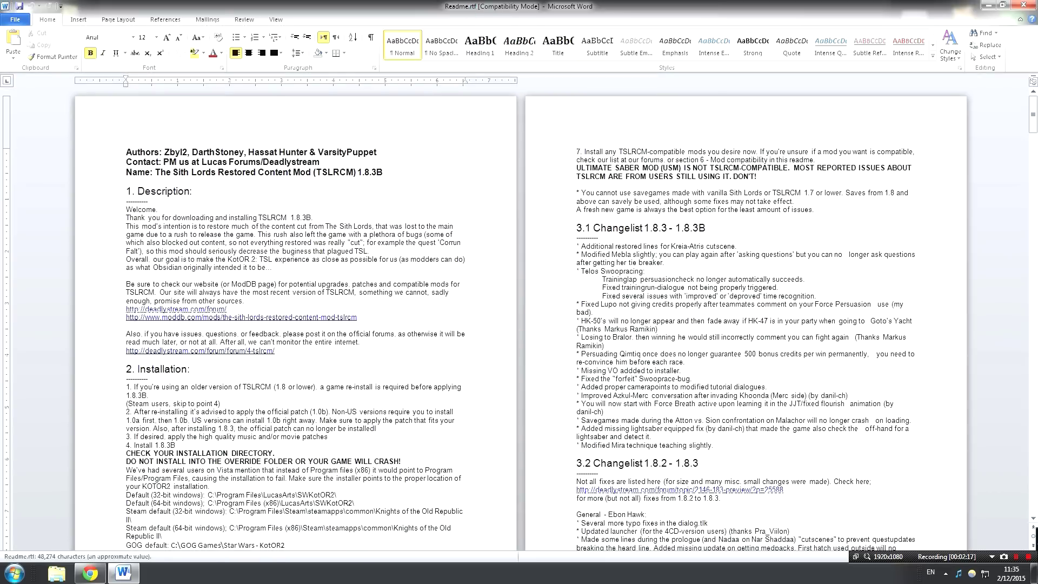
scroll(519, 319, down, 20)
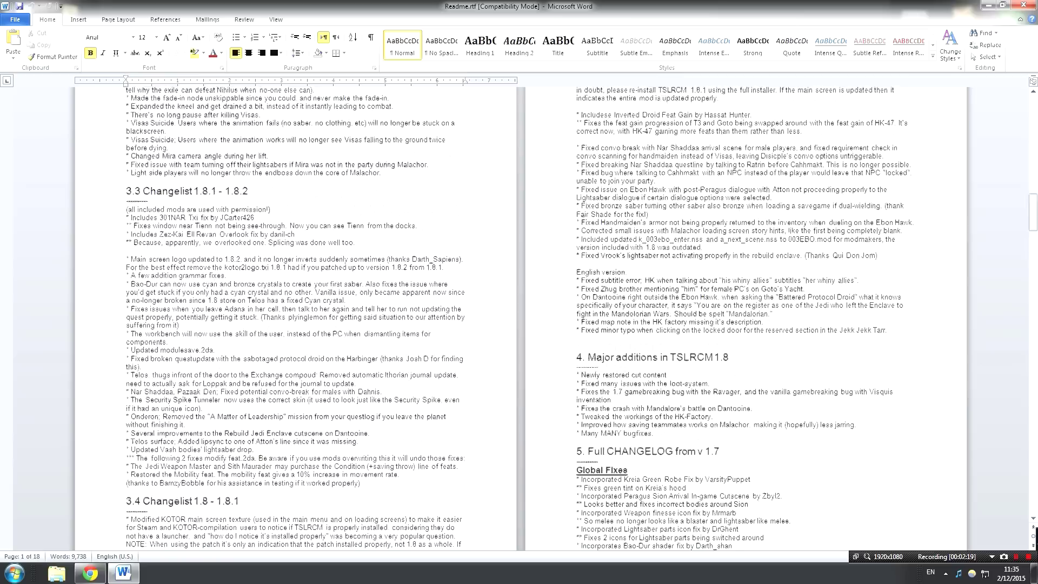
scroll(519, 319, down, 20)
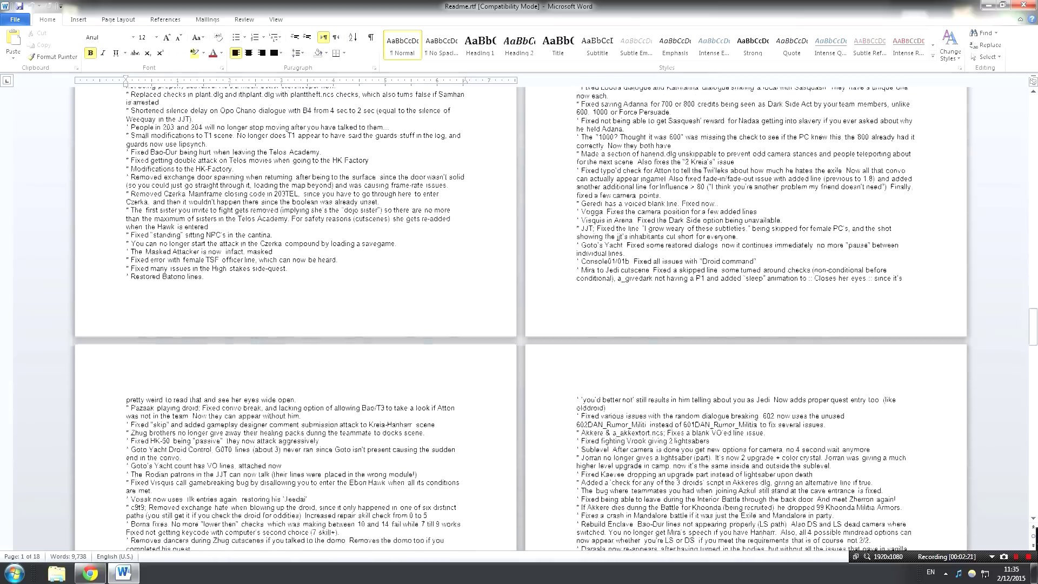
scroll(519, 320, down, 5)
drag(1033, 330, 998, 484)
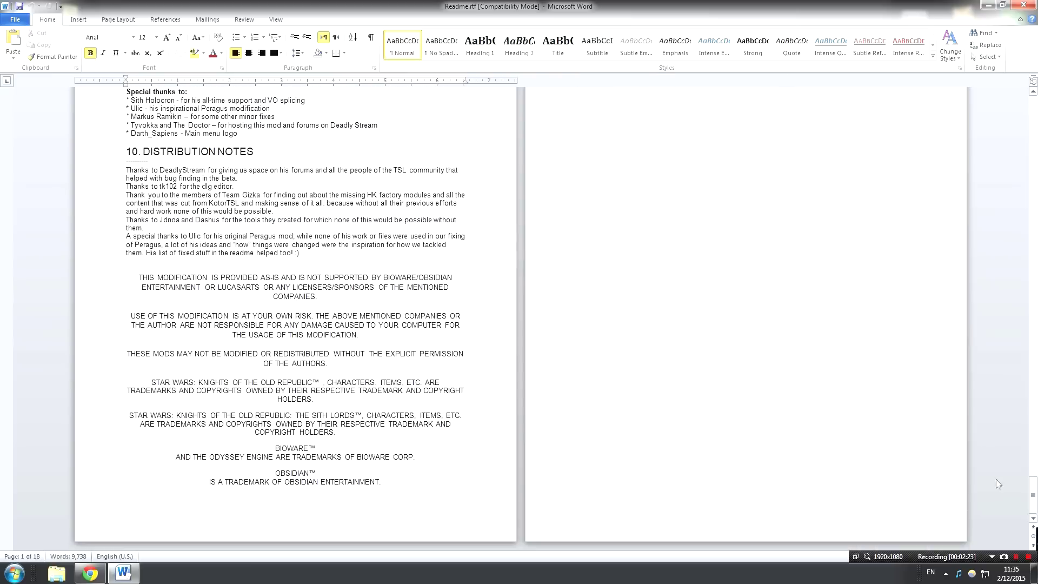
scroll(998, 483, up, 20)
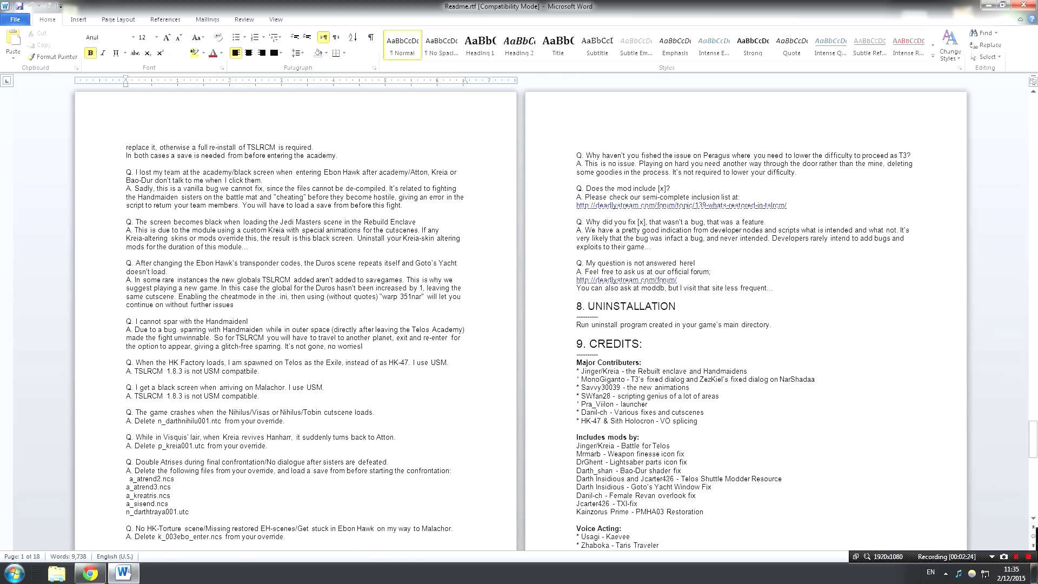
scroll(519, 319, up, 15)
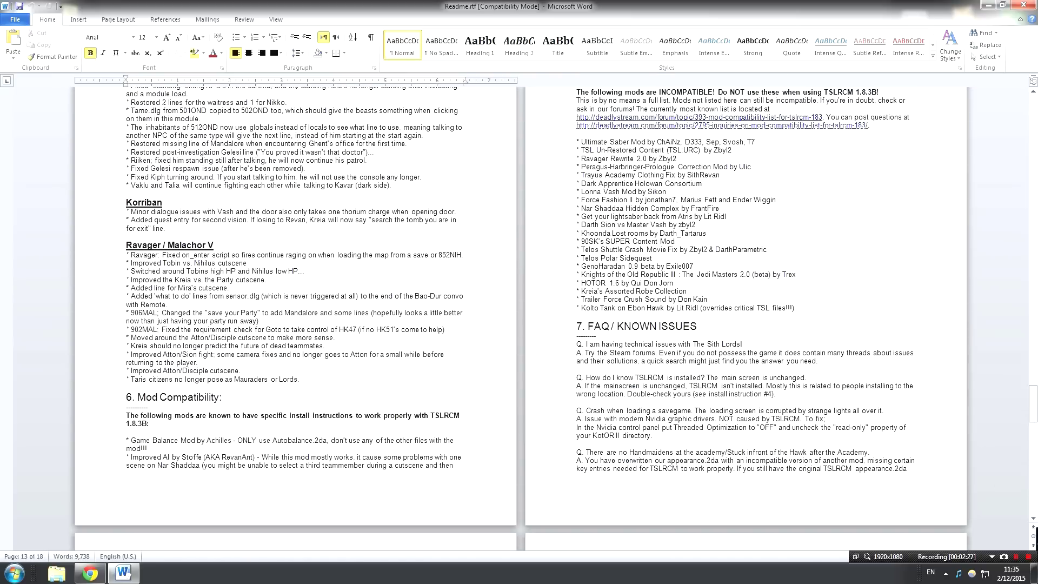
scroll(519, 319, down, 8)
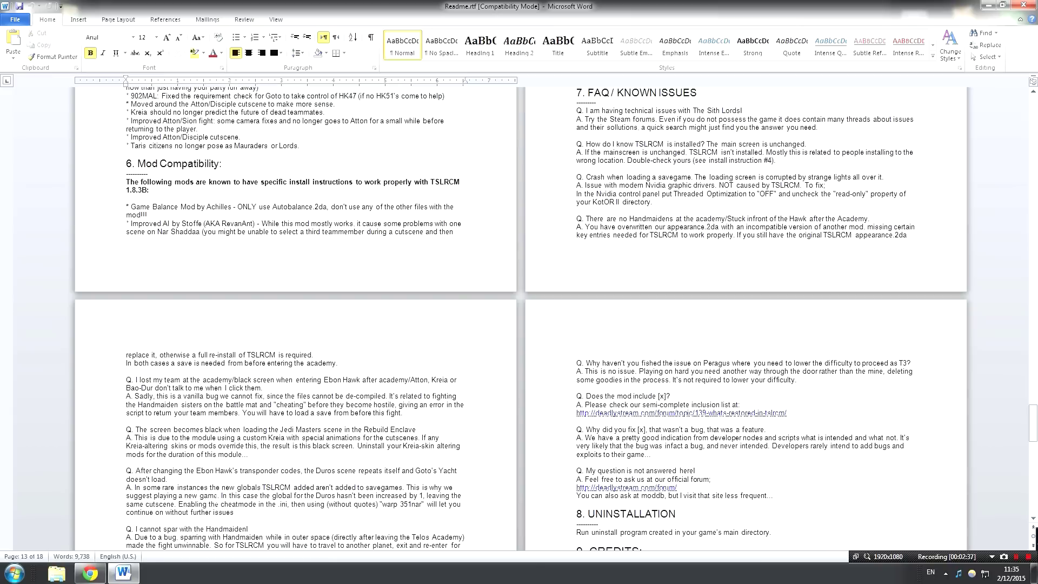
click(668, 471)
scroll(668, 471, up, 5)
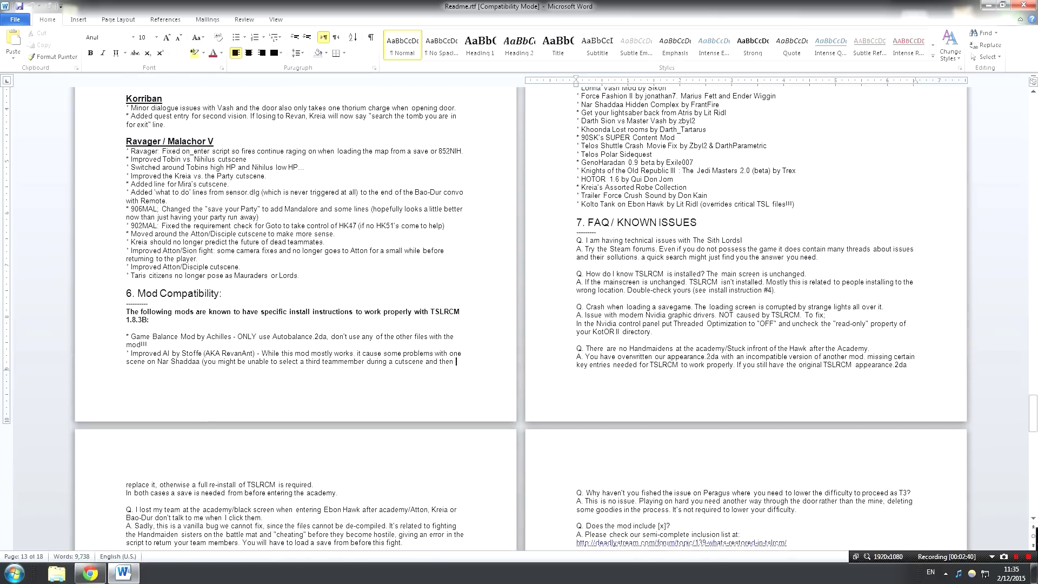
scroll(669, 470, up, 6)
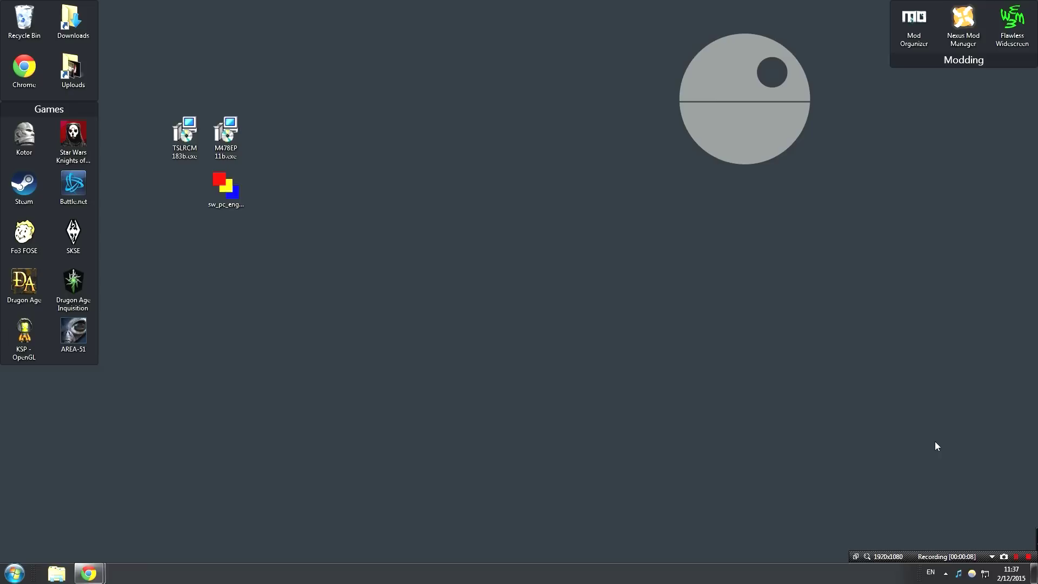
Launch Knights of the Old Republic II from the desktop icon to confirm TSLRCM v1.8.3
double_click(73, 135)
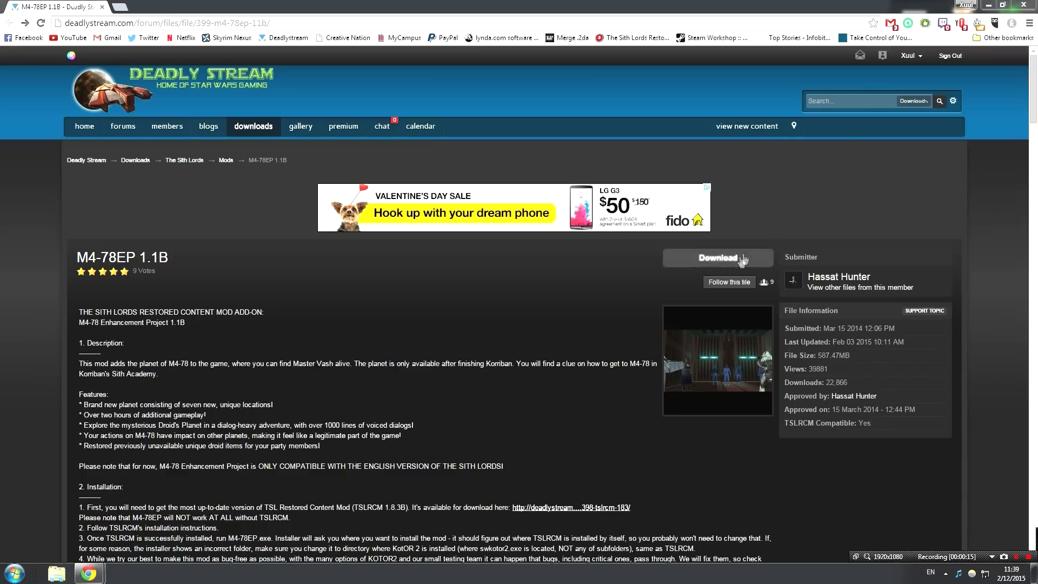
Minimize Chrome's M4-78EP 1.1B page to reveal the M478EP 11b.exe installer on the desktop
click(989, 5)
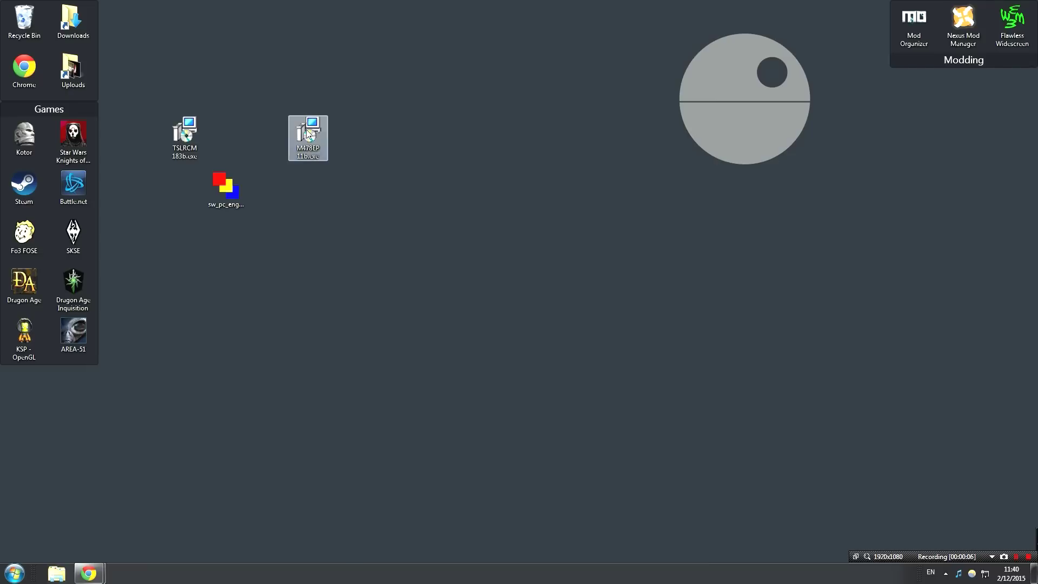
Launch M478EP11b.exe and accept C:\Program Files (x86)\LucasArts\SWKotOR2 as the install folder
double_click(311, 144)
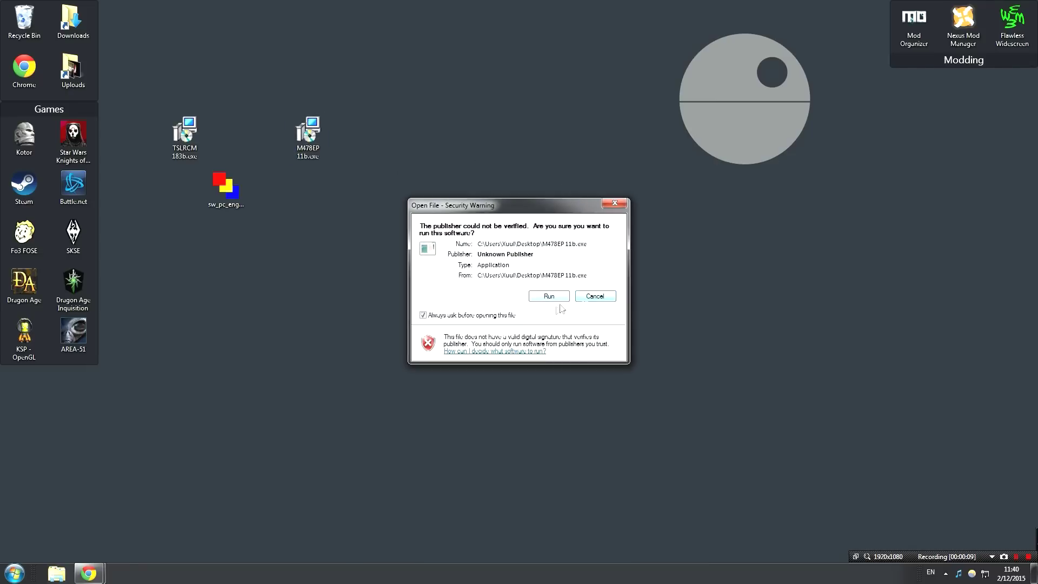
click(541, 298)
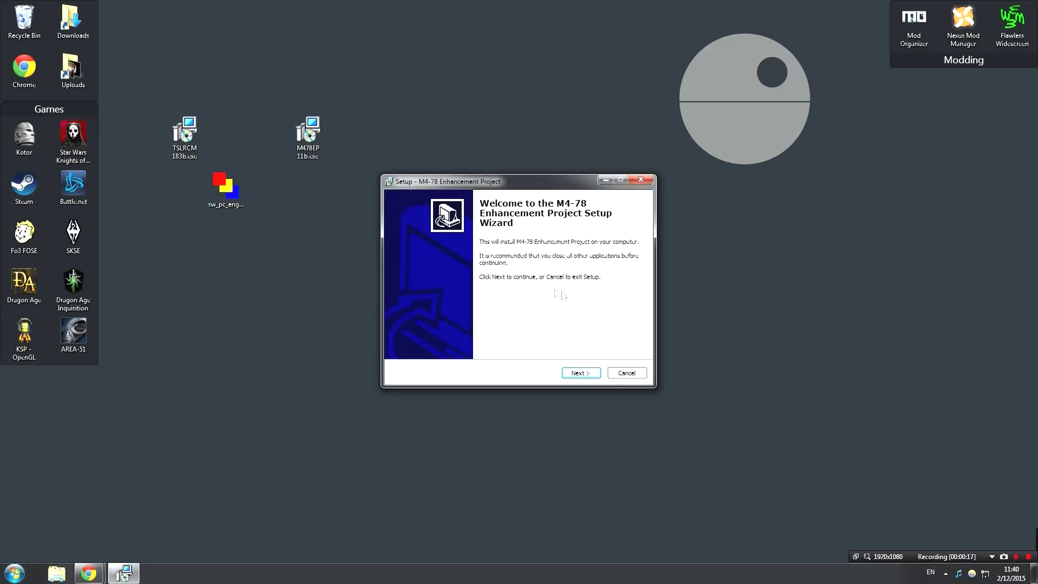
click(587, 374)
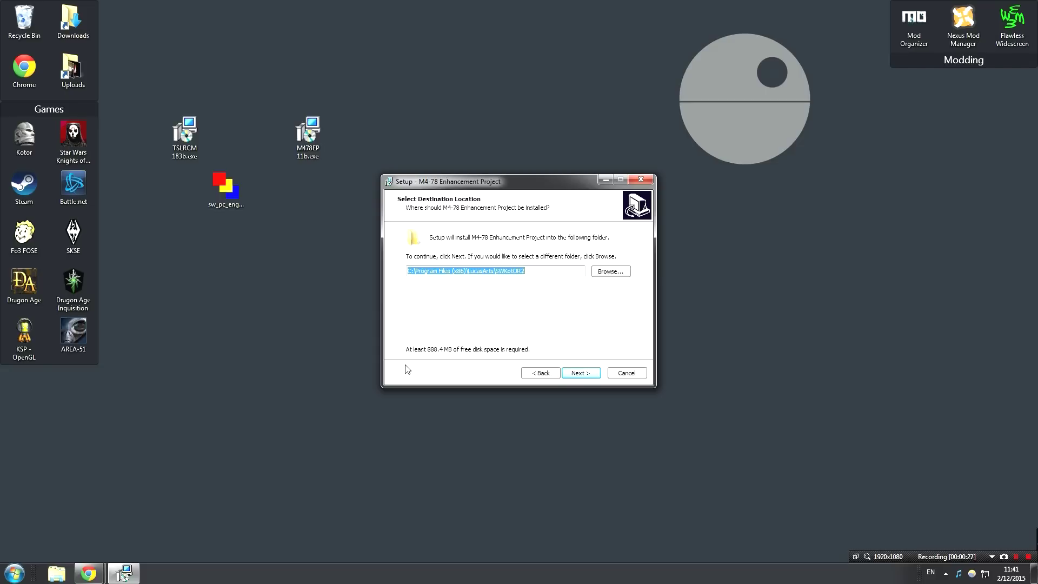
click(581, 374)
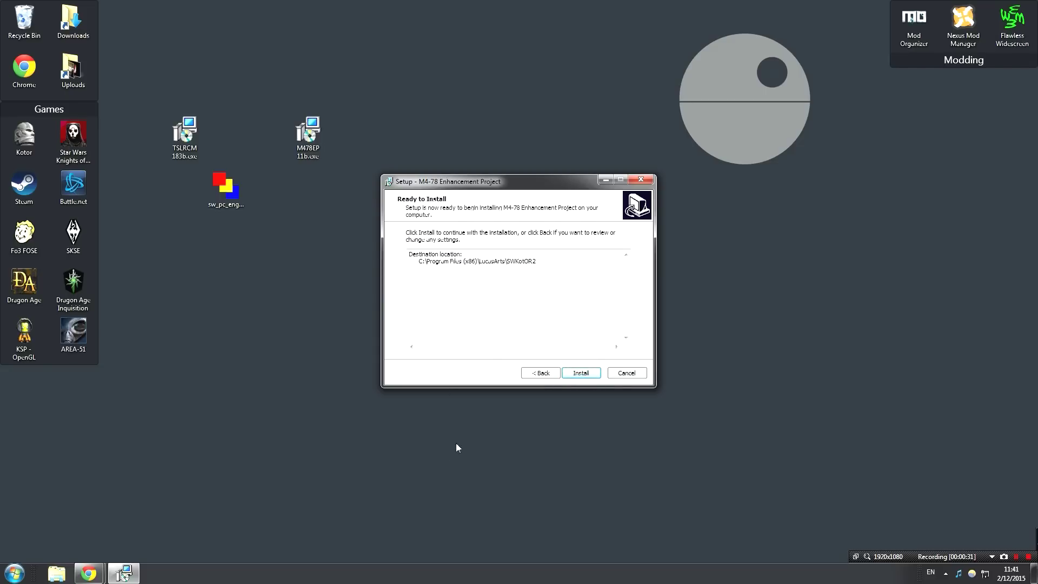
Install the M4-78 mod and finish setup with 'View M4-78EP Readme.rtf' checked
click(588, 374)
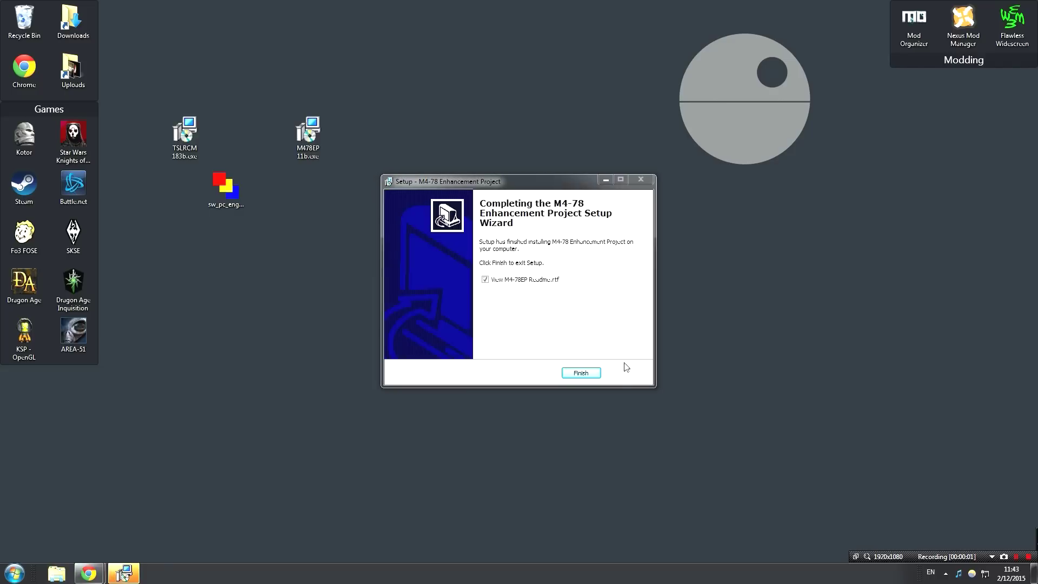
click(598, 373)
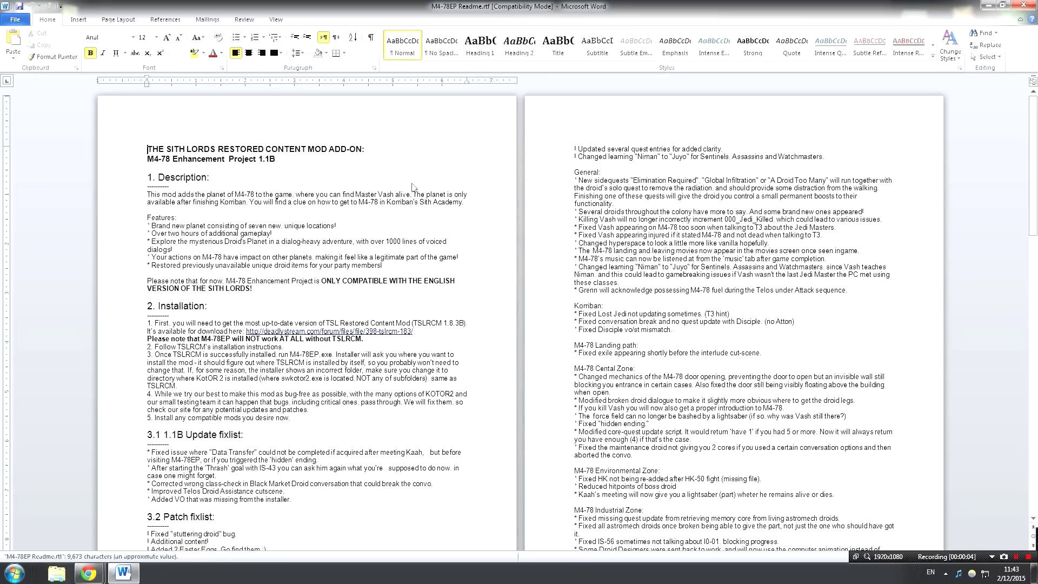
Scroll the M4-78EP readme down to its uninstallation, FAQ / known issues and credits sections
click(522, 165)
scroll(522, 165, down, 20)
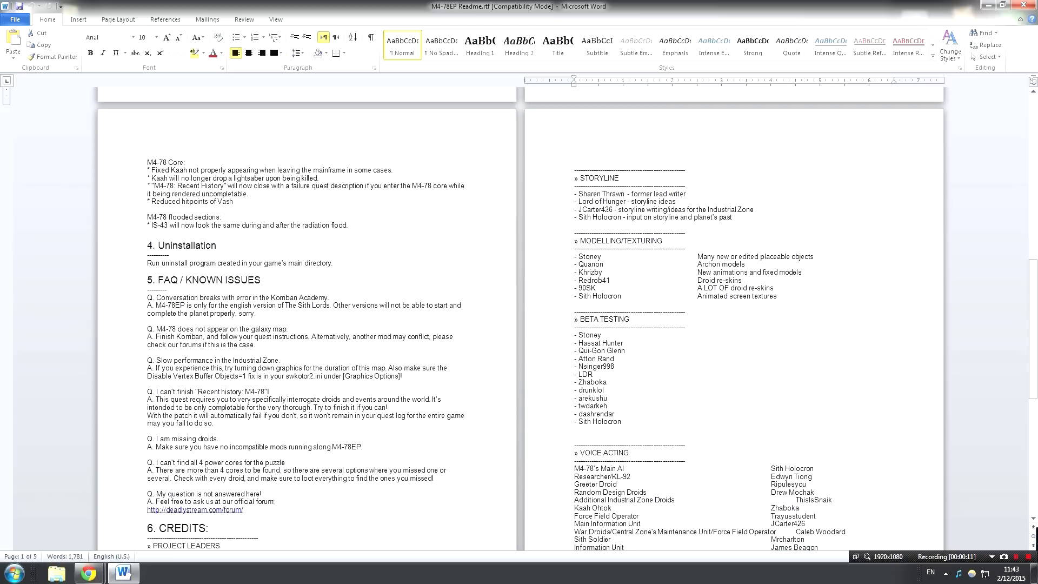
scroll(519, 319, down, 9)
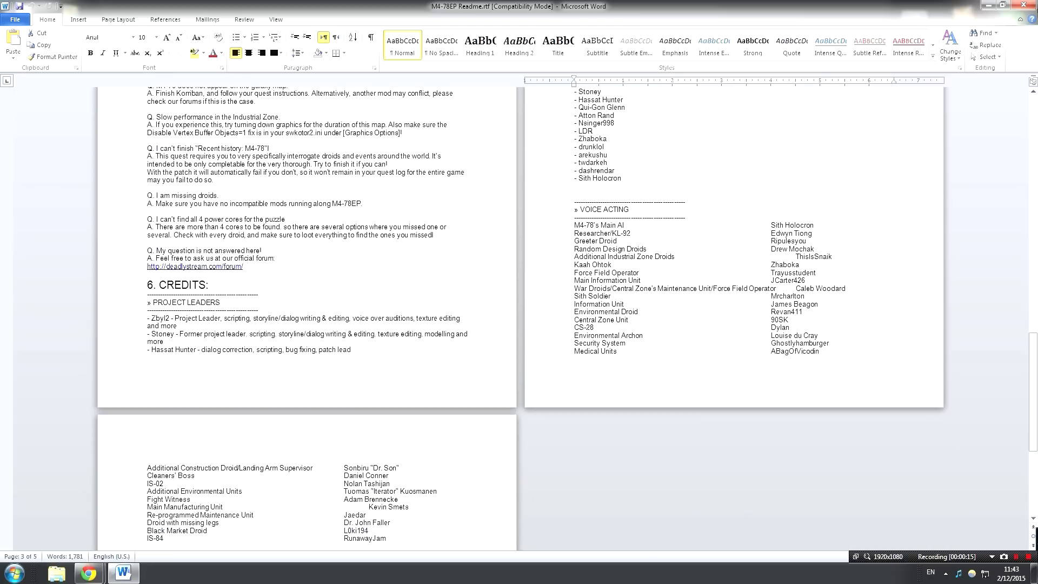
click(988, 4)
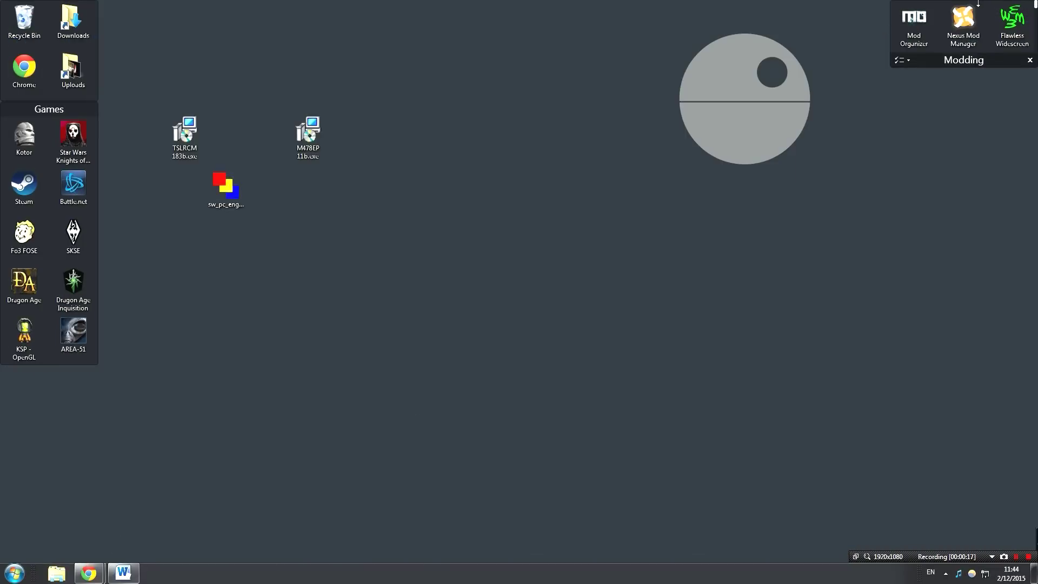